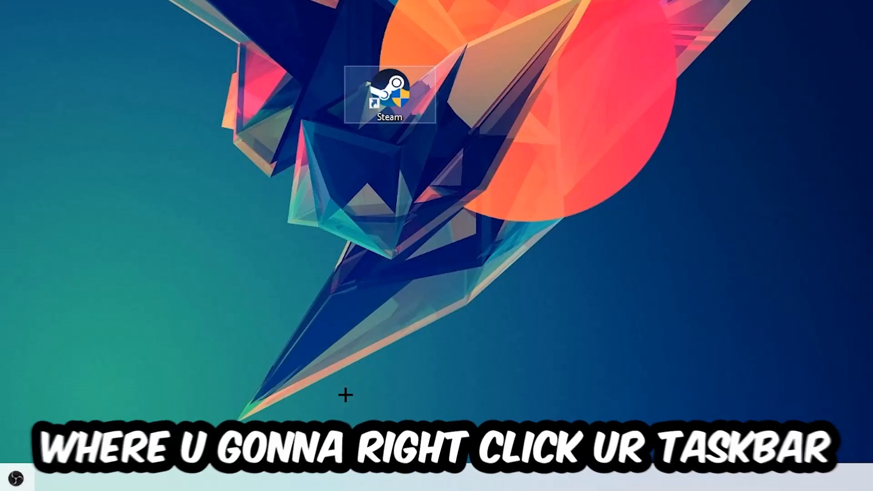
Launch Task Manager from the taskbar's context menu to view running processes
right_click(361, 453)
left_click(408, 403)
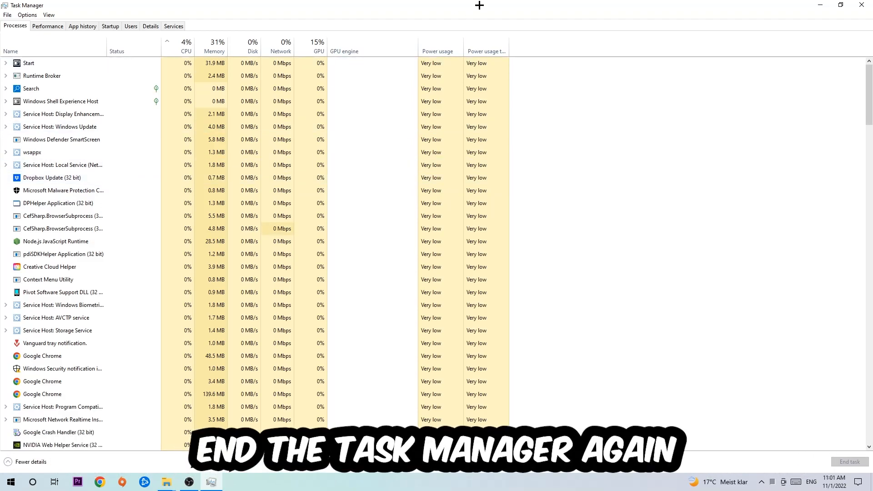
Close Task Manager and bring up the desktop context menu with Display settings
left_click(862, 5)
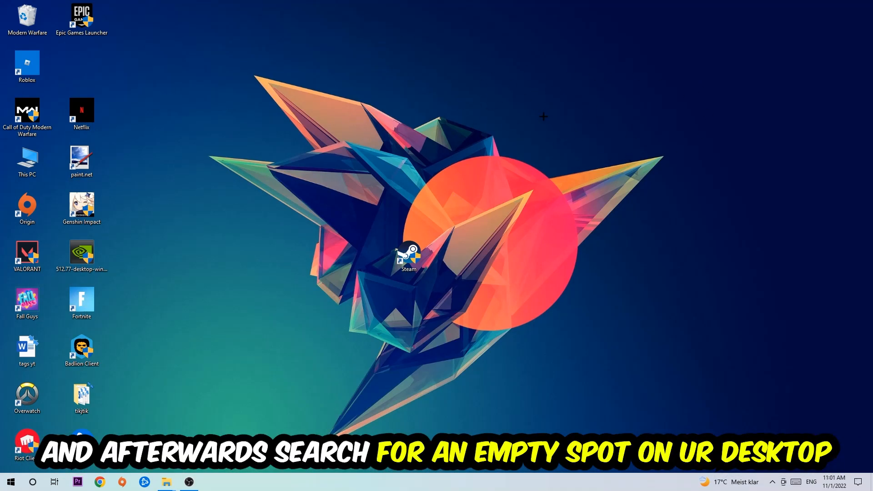
right_click(544, 117)
mouse_move(409, 99)
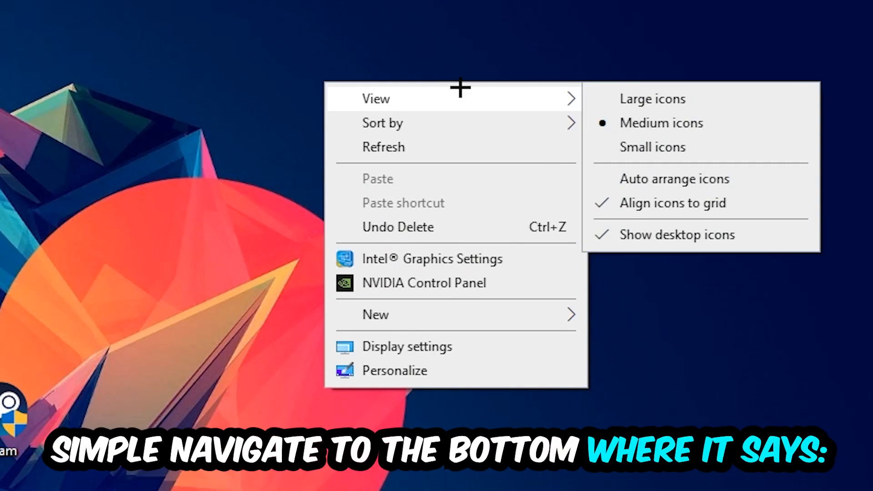
Open the Display settings page showing the two monitors
left_click(442, 346)
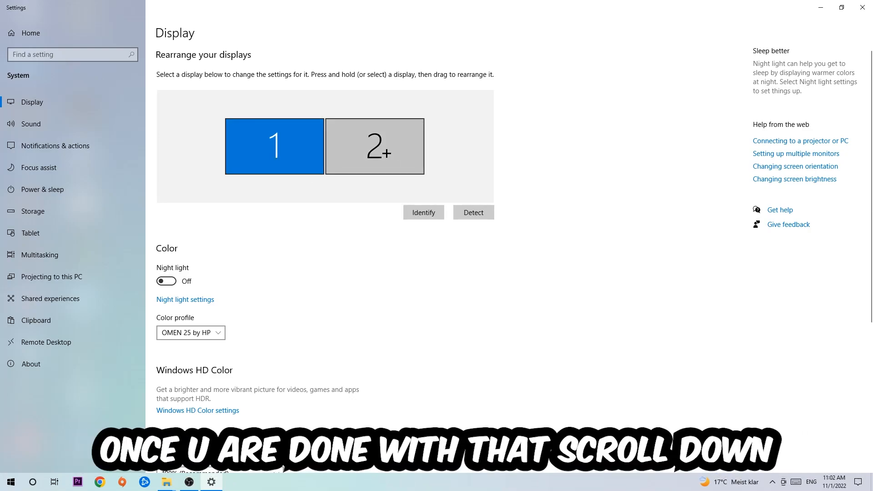
scroll(386, 153, "down", 4)
scroll(386, 153, "down", 1)
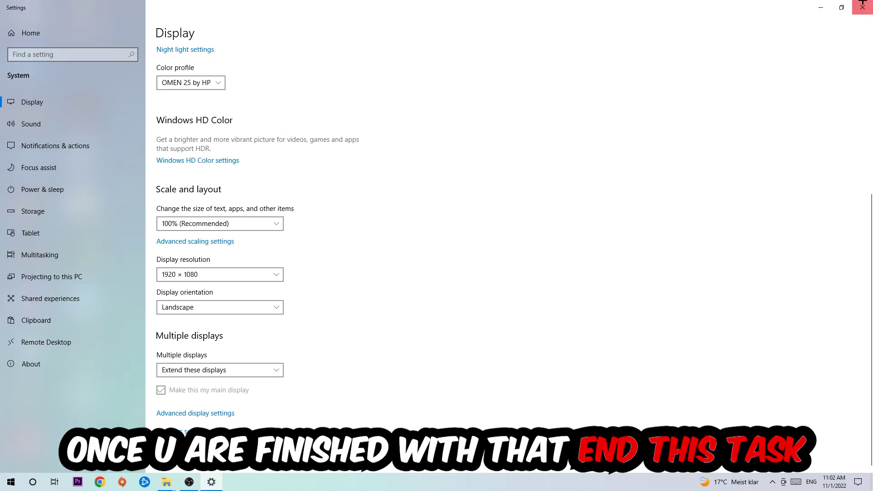
Close Settings after confirming 100% scaling and 1920 × 1080 resolution
left_click(862, 8)
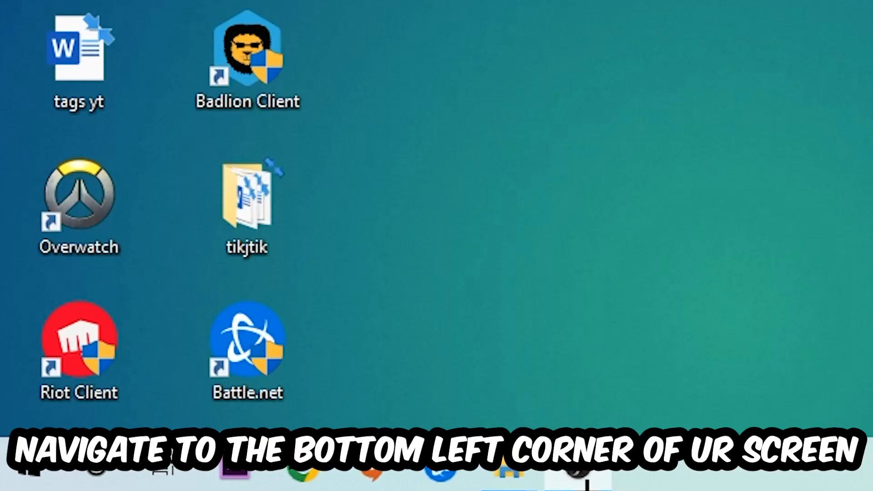
Check Windows Update in Update & Security reports the PC up to date, then close Settings
left_click(28, 477)
left_click(27, 340)
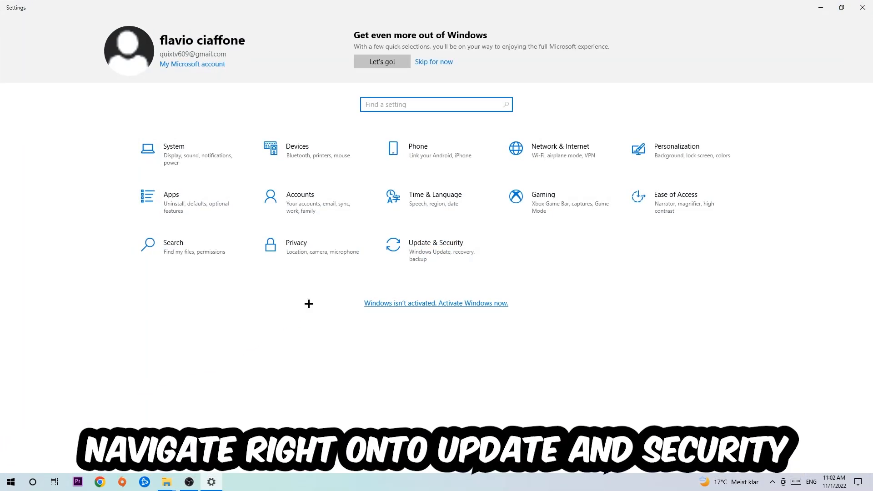
left_click(396, 247)
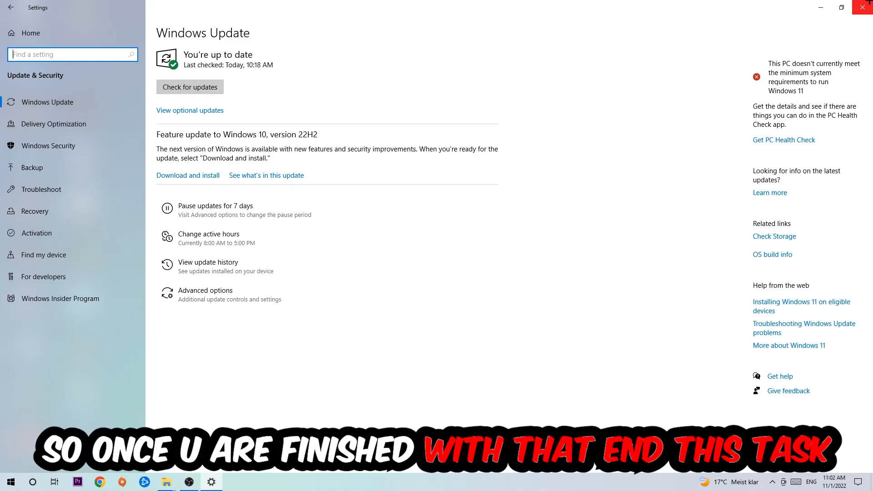
left_click(862, 8)
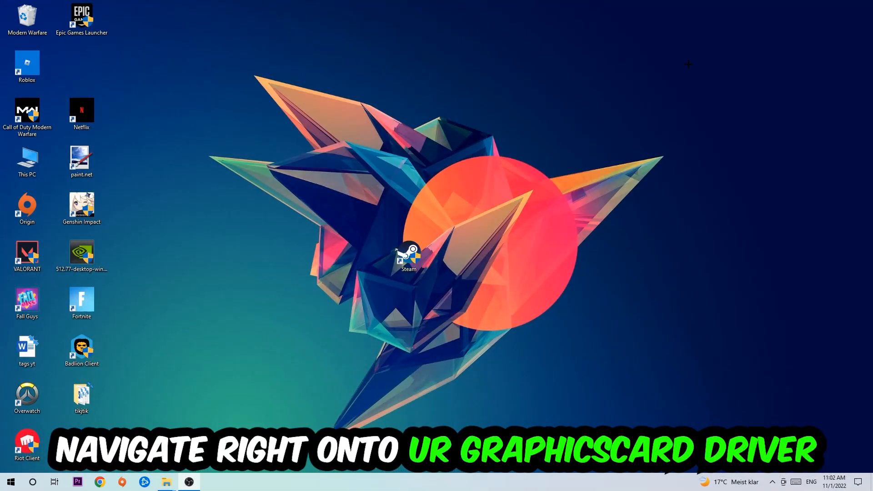
Drag the NVIDIA 512.77 driver installer icon to the desktop centre and deselect it
mouse_move(81, 254)
left_mouse_down()
mouse_move(356, 160)
mouse_move(460, 144)
mouse_move(355, 161)
left_mouse_up()
left_click(362, 107)
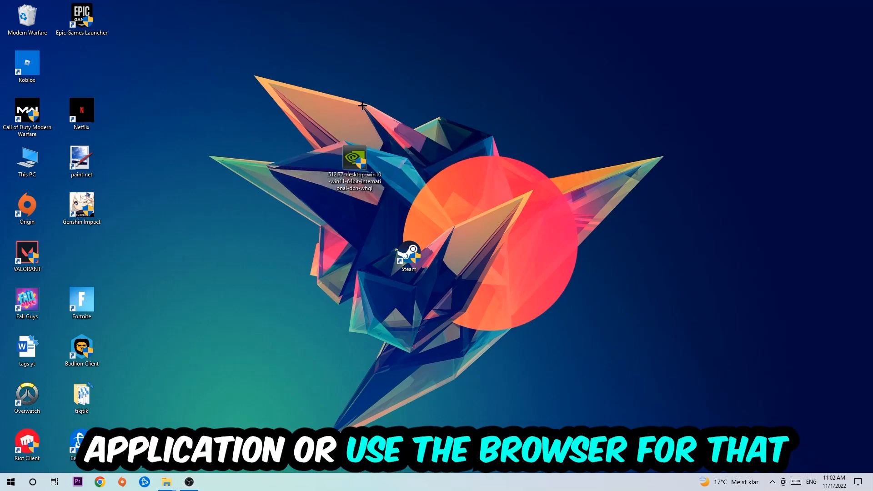